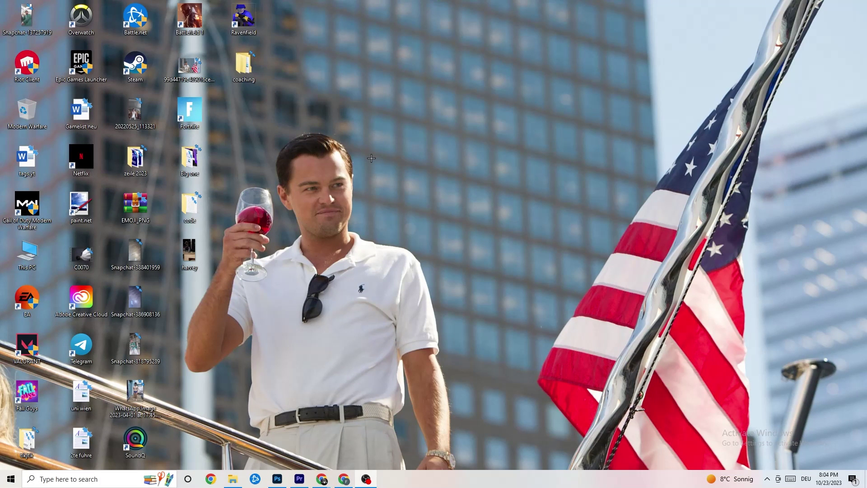
Step: Move the Steam shortcut to an empty area of the desktop and run it as administrator
{"action": "left_click_drag", "start_coordinate": [136, 63], "coordinate": [434, 164]}
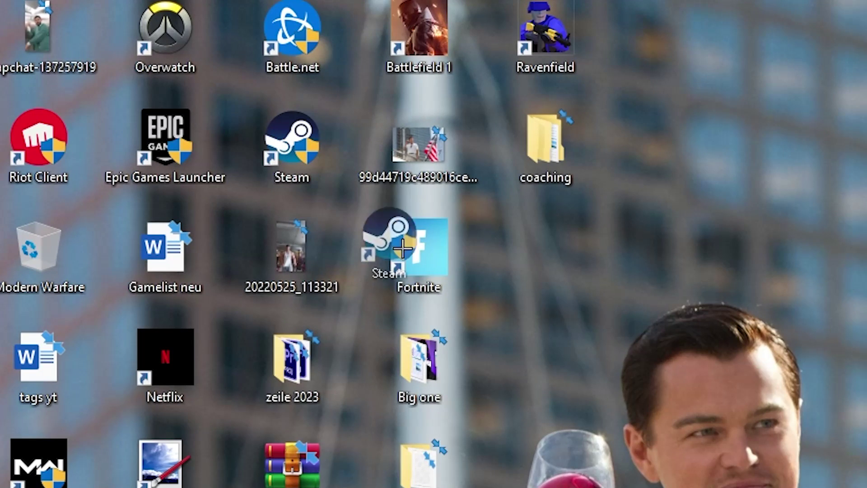
{"action": "left_click_drag", "start_coordinate": [481, 276], "coordinate": [483, 271]}
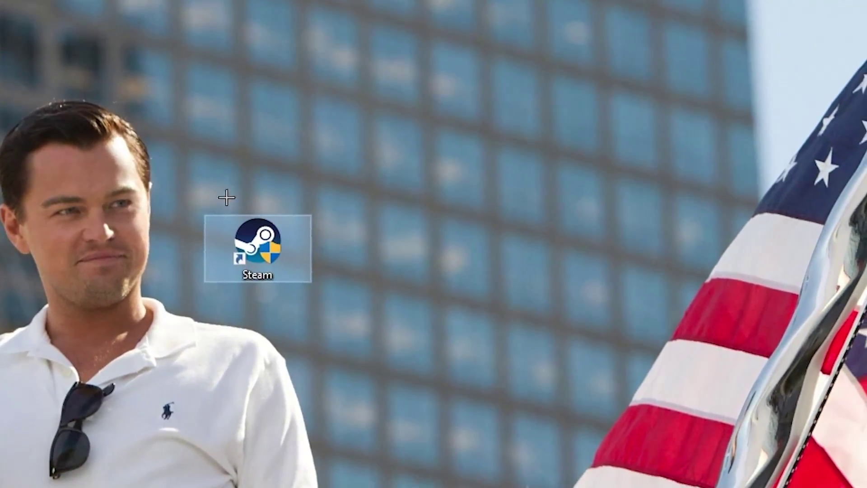
{"action": "left_click_drag", "start_coordinate": [237, 255], "coordinate": [327, 133]}
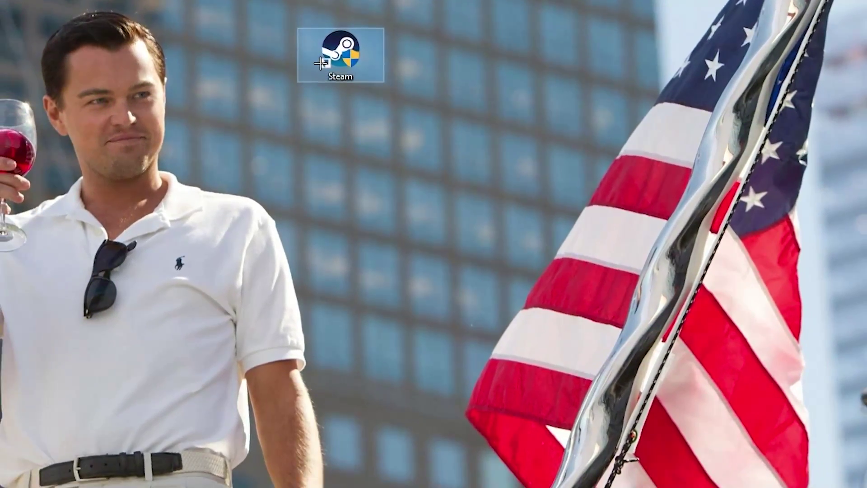
{"action": "right_click", "coordinate": [321, 98]}
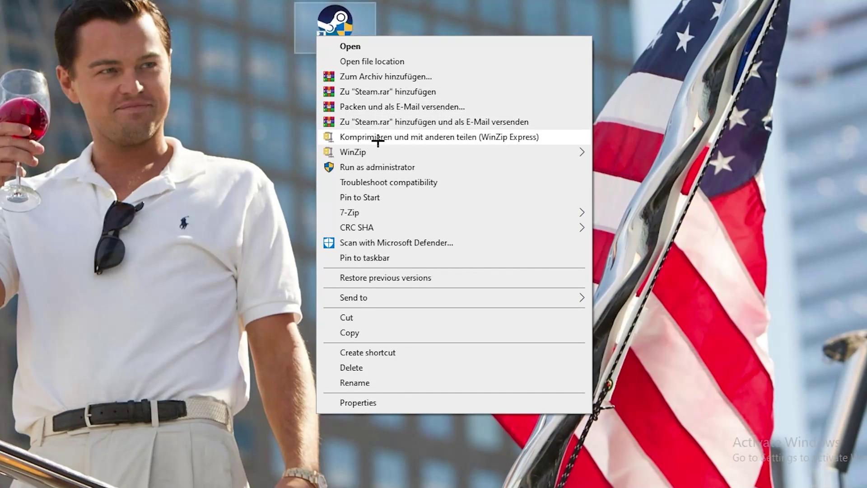
{"action": "left_click", "coordinate": [346, 166]}
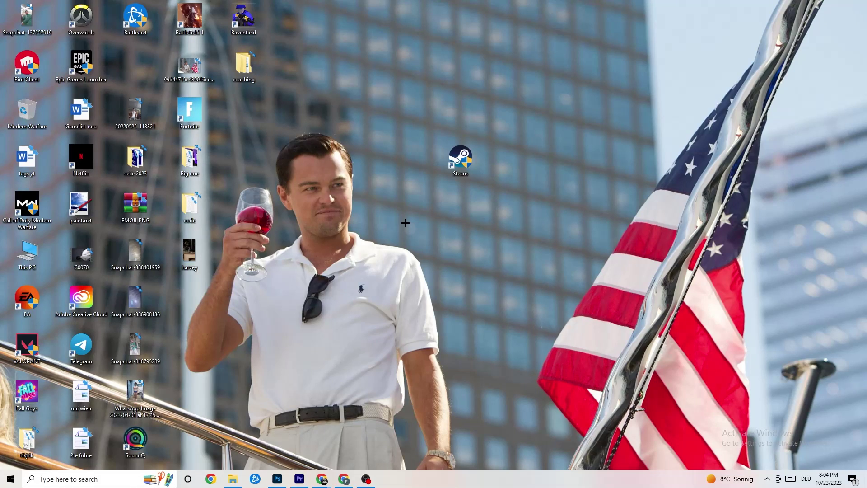
Step: Open the Steam shortcut's properties and bring up its compatibility settings
{"action": "left_click_drag", "start_coordinate": [459, 159], "coordinate": [429, 213]}
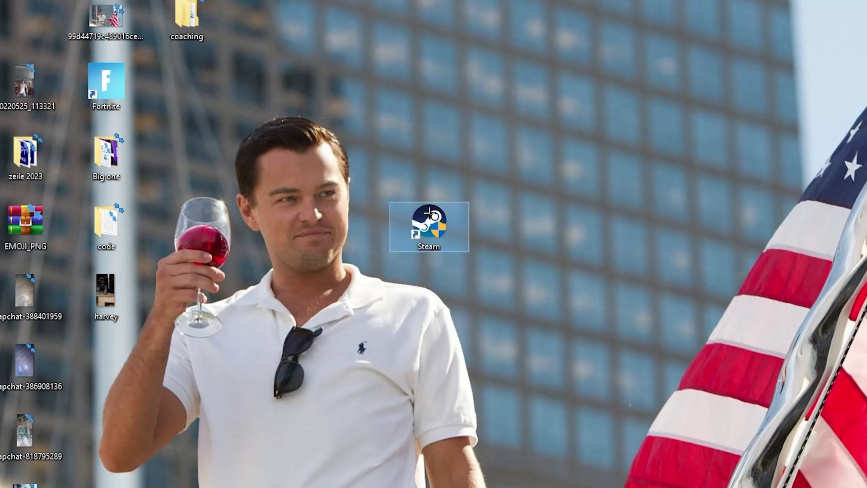
{"action": "right_click", "coordinate": [432, 230]}
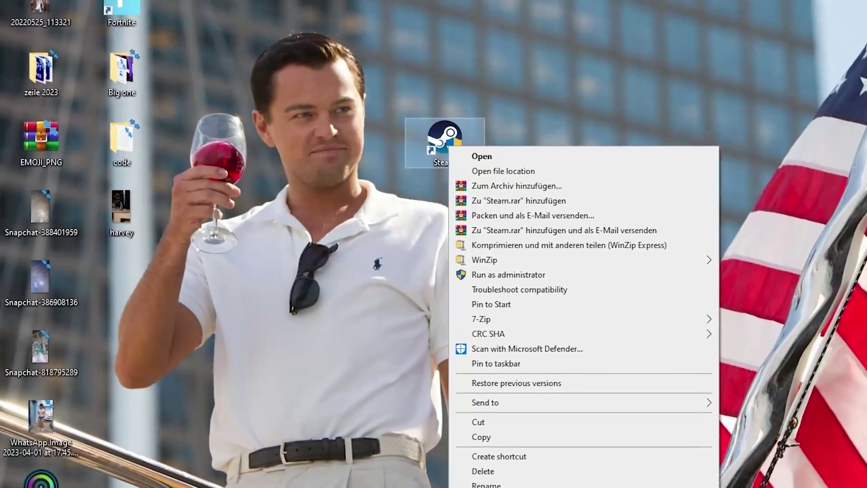
{"action": "left_click", "coordinate": [524, 481]}
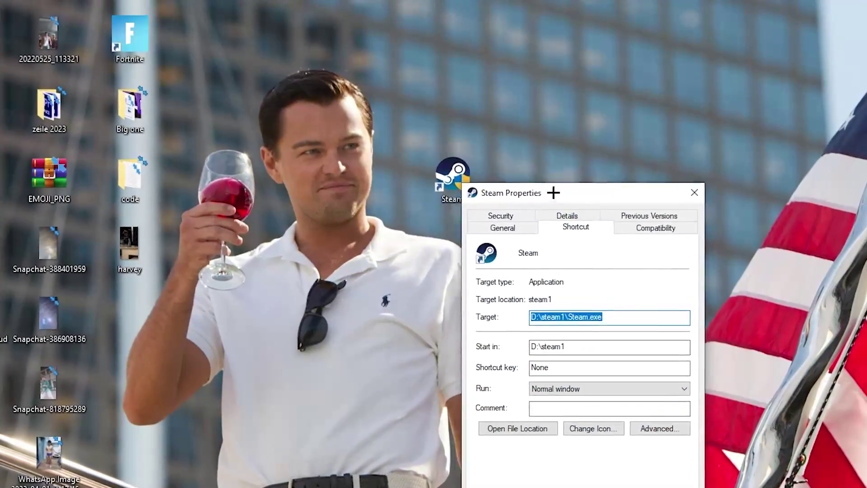
{"action": "left_click_drag", "start_coordinate": [551, 179], "coordinate": [454, 52]}
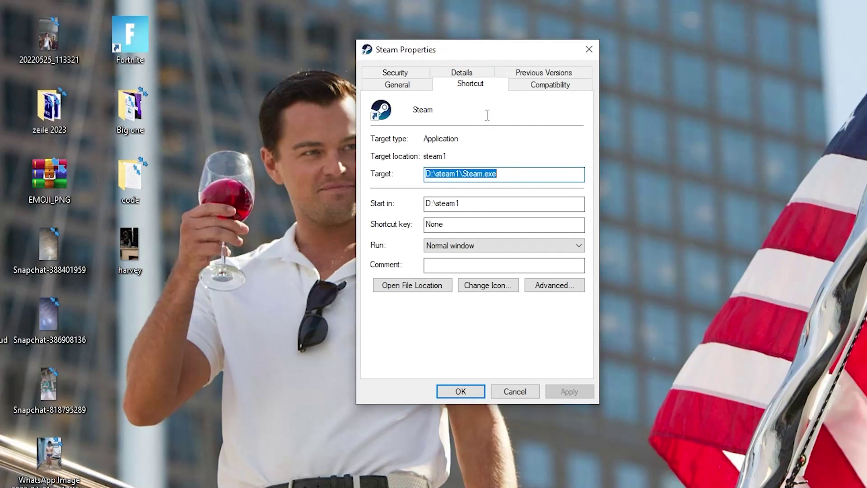
{"action": "left_click", "coordinate": [545, 86]}
{"action": "left_click_drag", "start_coordinate": [494, 54], "coordinate": [472, 29]}
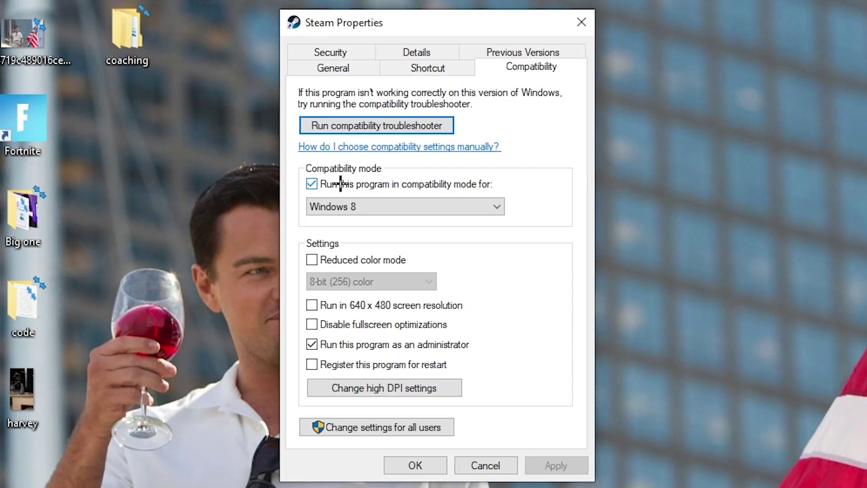
Step: Check the Windows versions offered for compatibility mode and confirm the Steam properties with Windows 8 and run as administrator enabled
{"action": "left_click", "coordinate": [486, 201]}
{"action": "left_click", "coordinate": [520, 189]}
{"action": "left_click", "coordinate": [420, 465]}
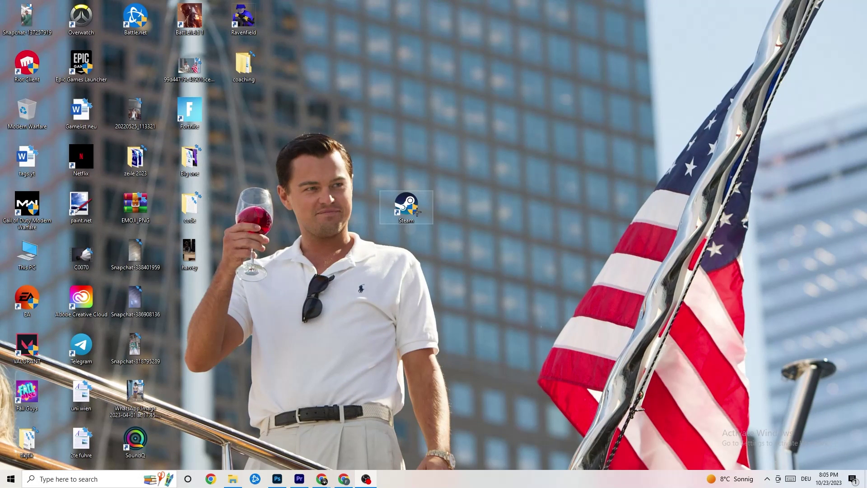
{"action": "left_click_drag", "start_coordinate": [416, 212], "coordinate": [416, 118]}
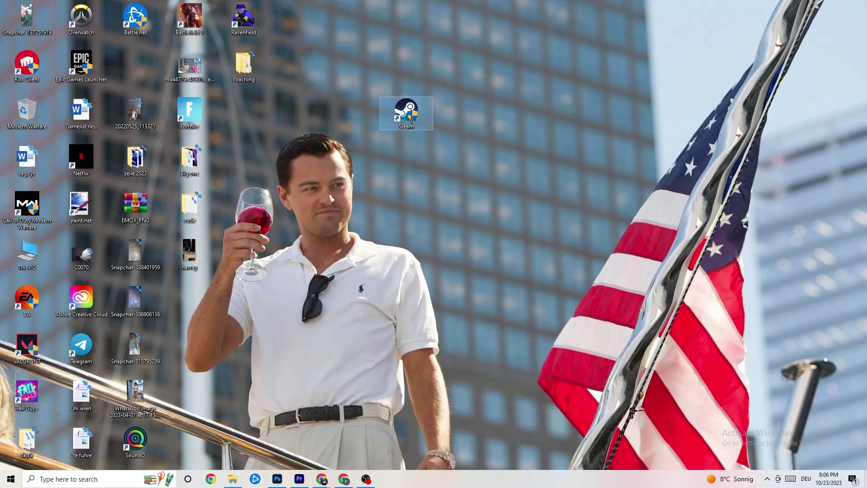
{"action": "left_click_drag", "start_coordinate": [420, 105], "coordinate": [408, 107]}
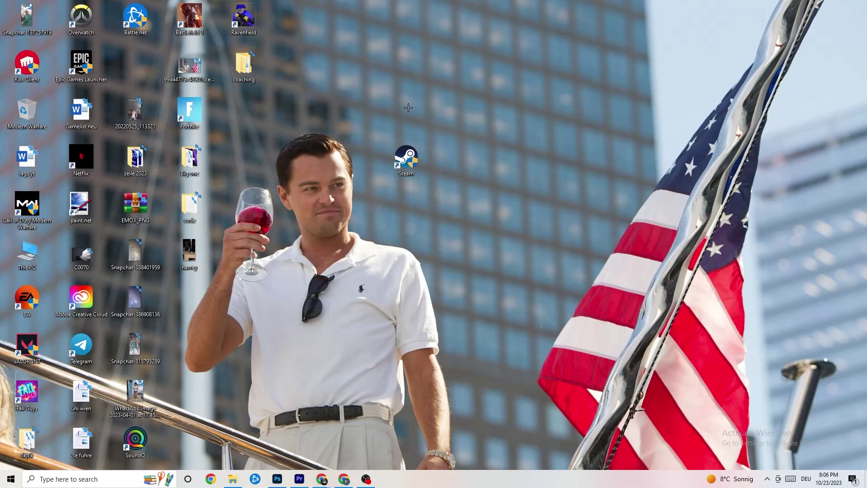
{"action": "left_click_drag", "start_coordinate": [409, 172], "coordinate": [375, 125]}
{"action": "left_click", "coordinate": [376, 125]}
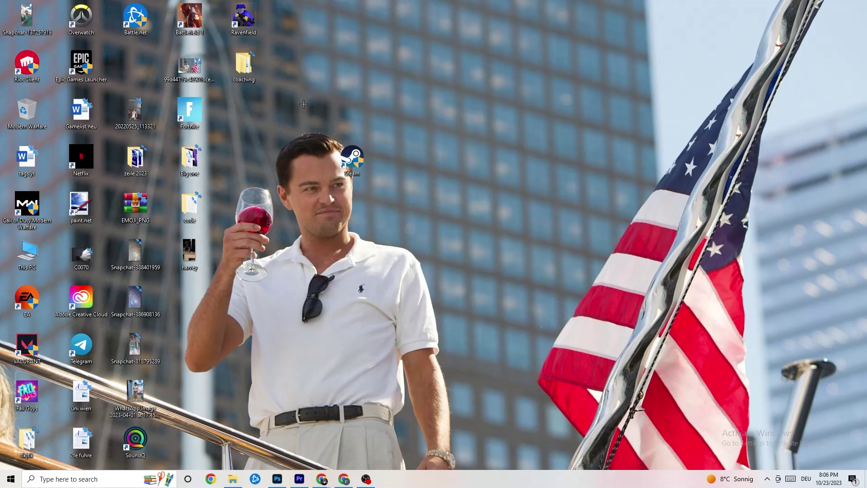
{"action": "left_click_drag", "start_coordinate": [351, 143], "coordinate": [422, 136]}
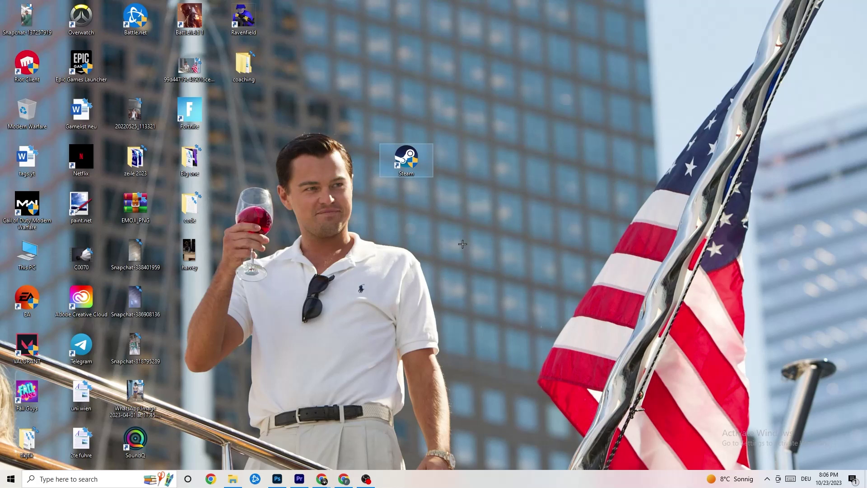
Step: Review the Steam shortcut's compatibility settings once more and close its properties
{"action": "right_click", "coordinate": [410, 166]}
{"action": "left_click", "coordinate": [451, 407]}
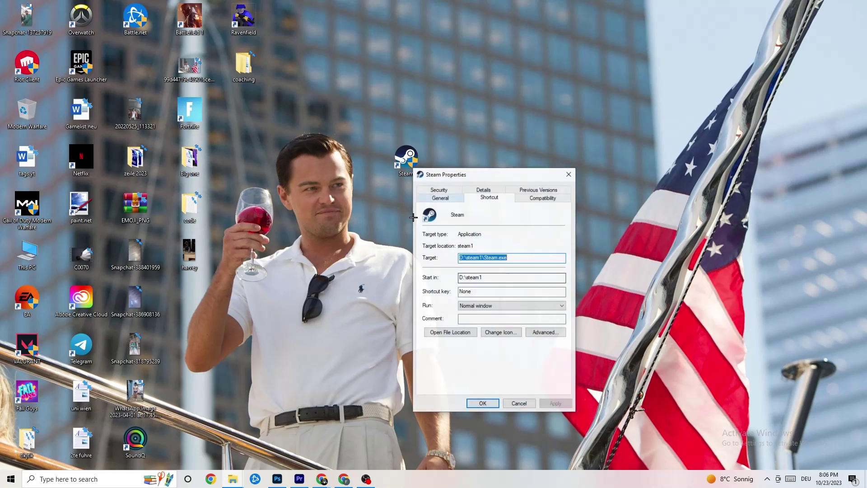
{"action": "left_click", "coordinate": [543, 197]}
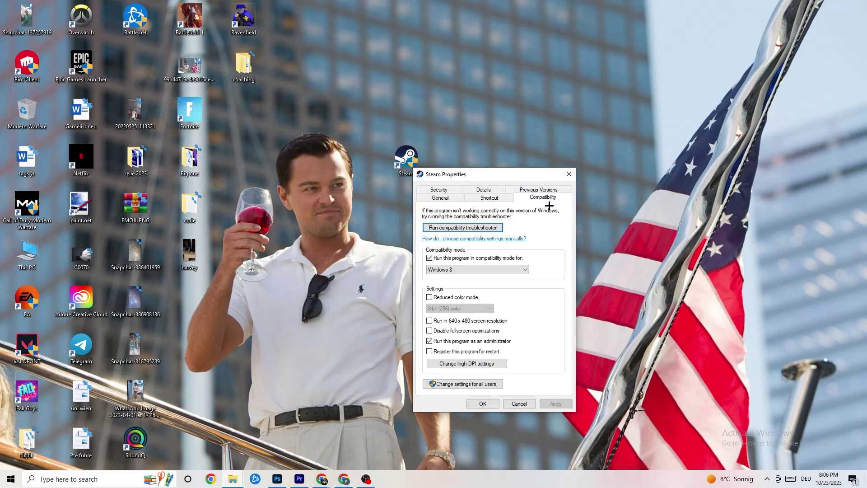
{"action": "left_click", "coordinate": [568, 174]}
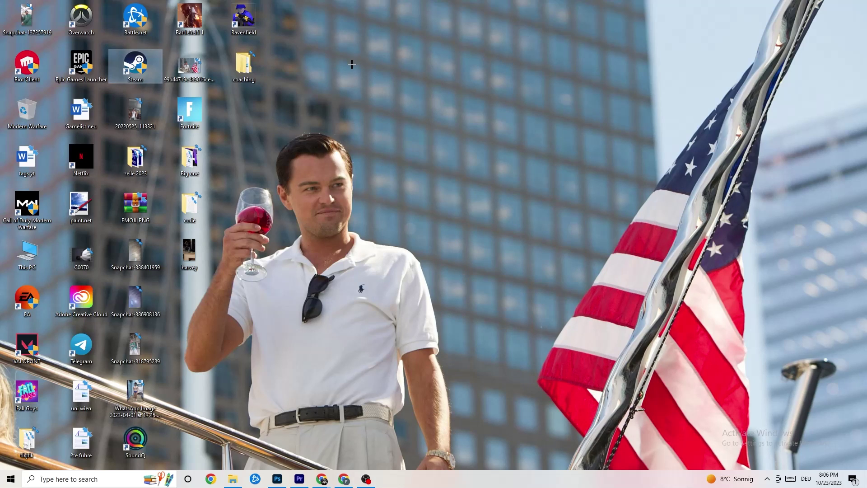
{"action": "left_click", "coordinate": [421, 88]}
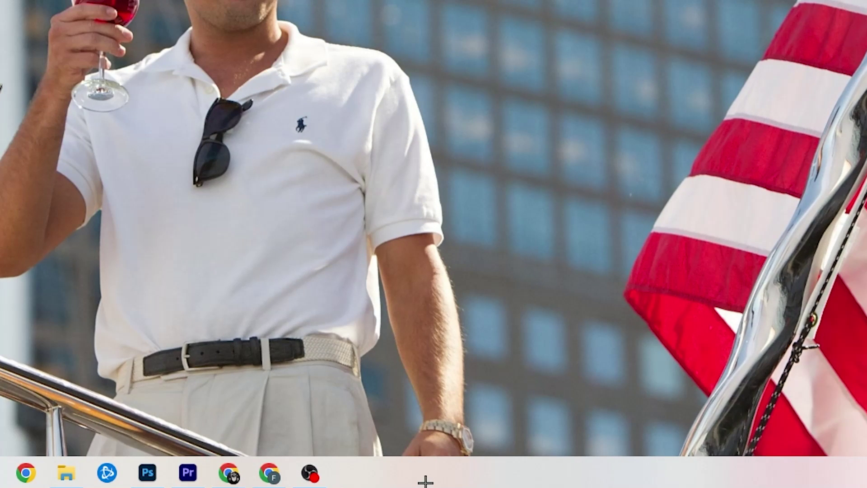
Step: Open Task Manager from the desktop and maximize its window
{"action": "right_click", "coordinate": [371, 481]}
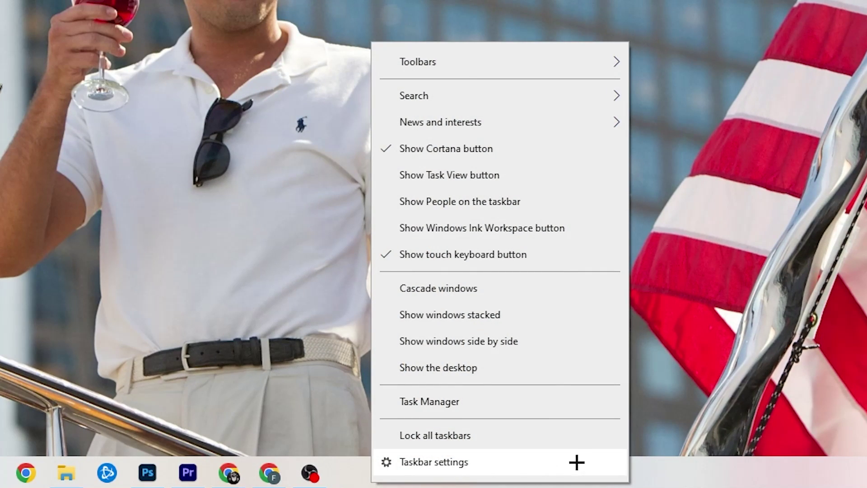
{"action": "left_click", "coordinate": [450, 406]}
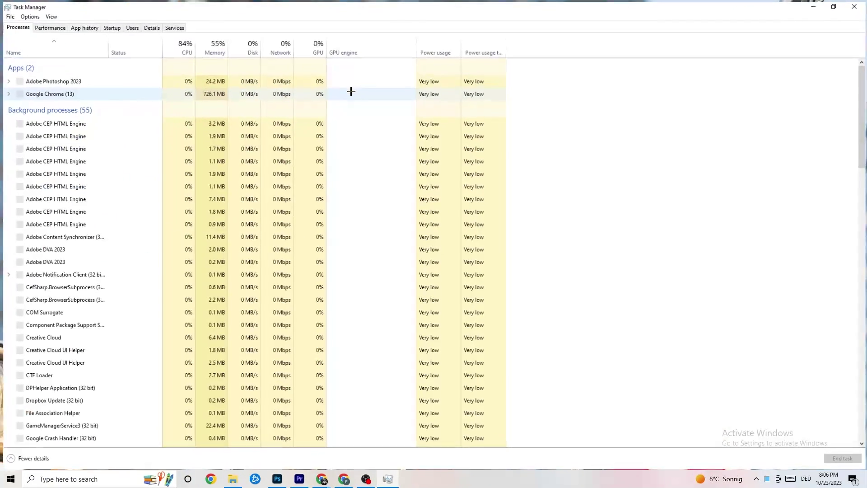
{"action": "left_click_drag", "start_coordinate": [398, 5], "coordinate": [374, 40]}
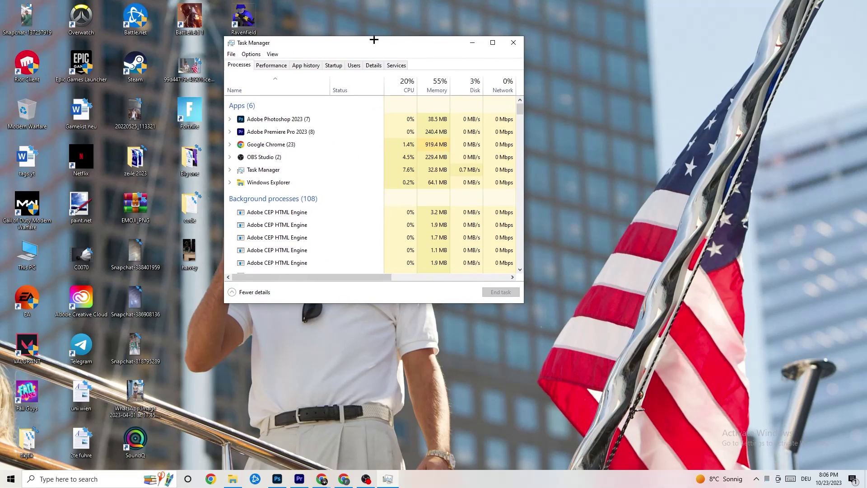
{"action": "left_click", "coordinate": [492, 42]}
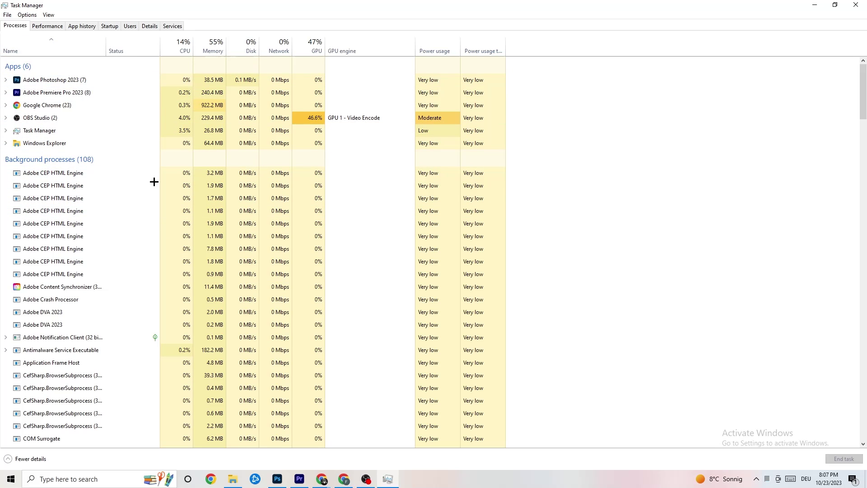
Step: Look through the running processes and end the Adobe Photoshop 2023 task
{"action": "scroll", "coordinate": [114, 239], "scroll_direction": "down", "scroll_amount": 4}
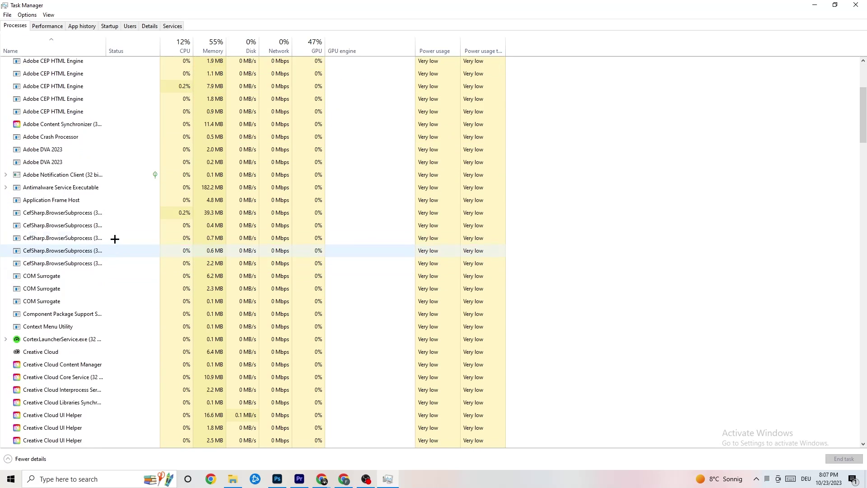
{"action": "scroll", "coordinate": [115, 239], "scroll_direction": "down", "scroll_amount": 13}
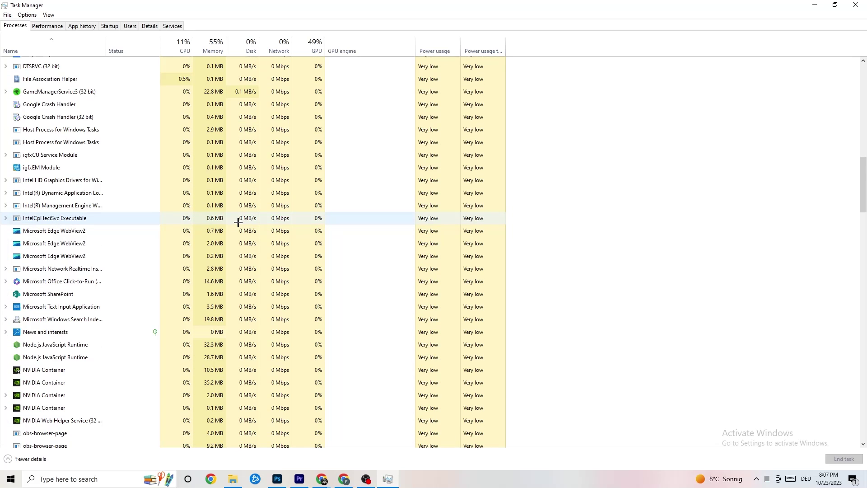
{"action": "scroll", "coordinate": [238, 222], "scroll_direction": "up", "scroll_amount": 17}
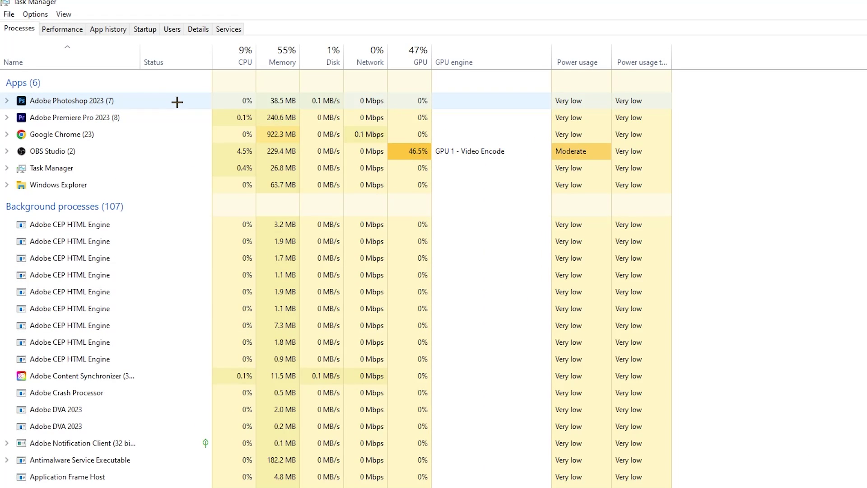
{"action": "right_click", "coordinate": [296, 101]}
{"action": "left_click", "coordinate": [158, 105]}
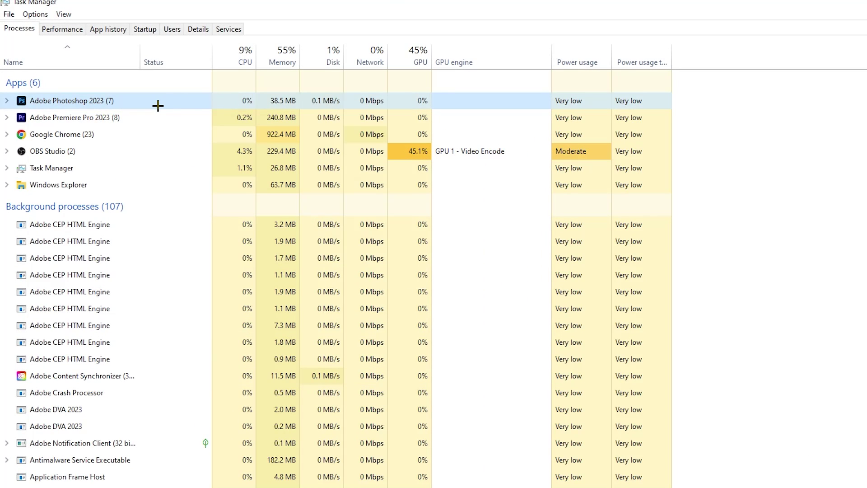
{"action": "right_click", "coordinate": [157, 105]}
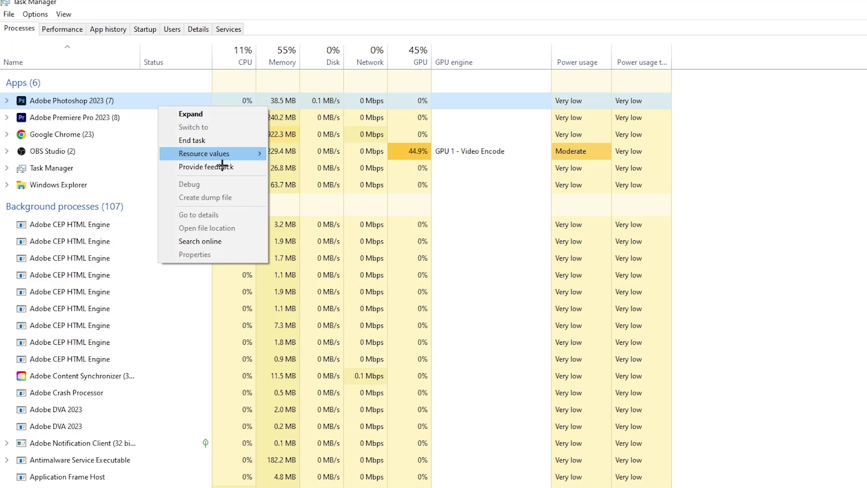
{"action": "left_click", "coordinate": [233, 140]}
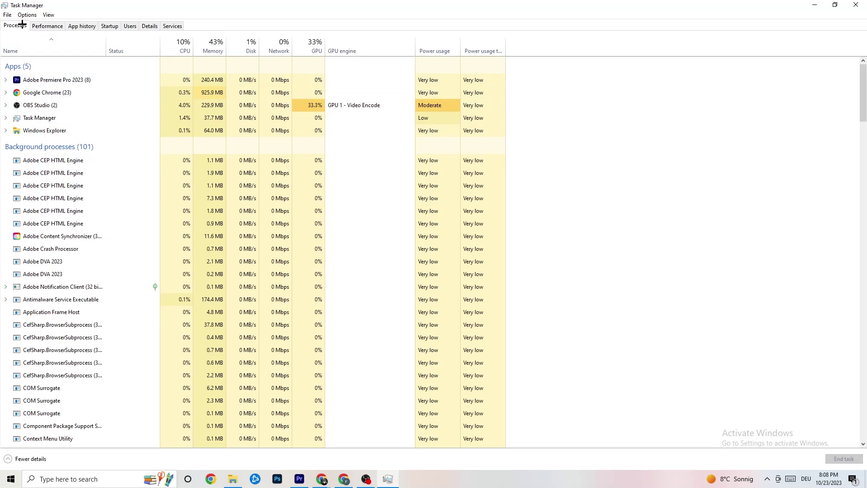
Step: Examine the priority levels available for the Adobe Premiere Pro process in the process details, leaving its priority unchanged
{"action": "left_click", "coordinate": [150, 25]}
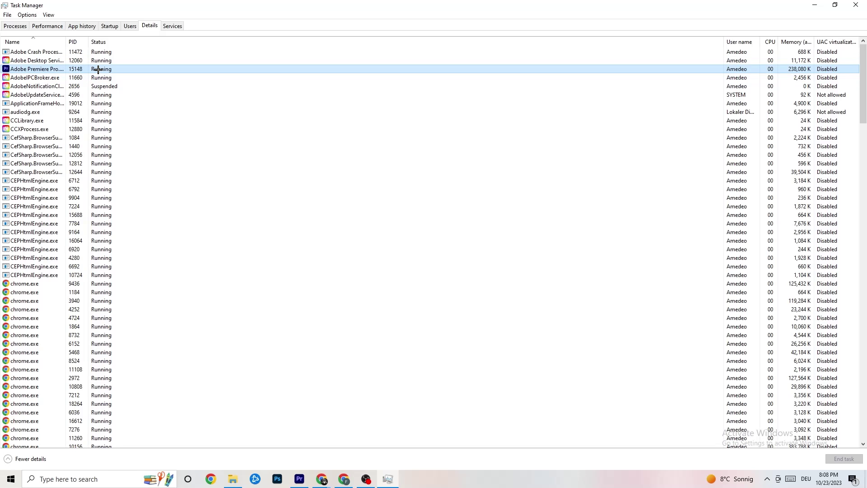
{"action": "right_click", "coordinate": [98, 70]}
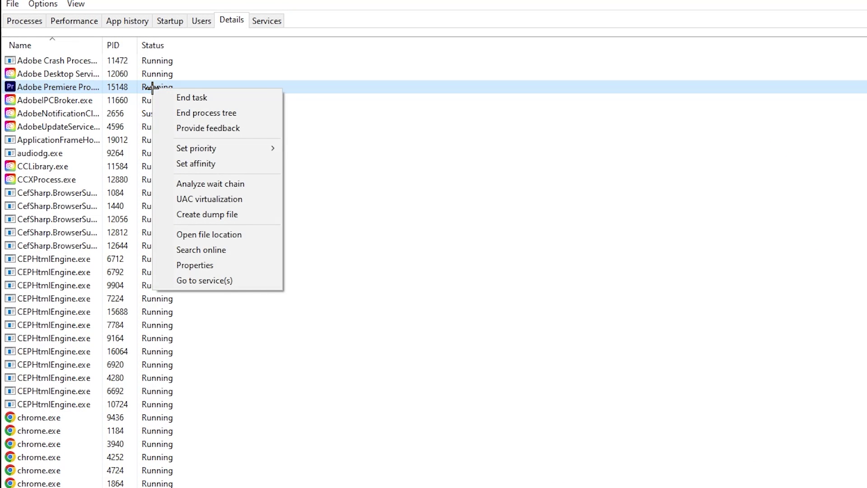
{"action": "mouse_move", "coordinate": [236, 150]}
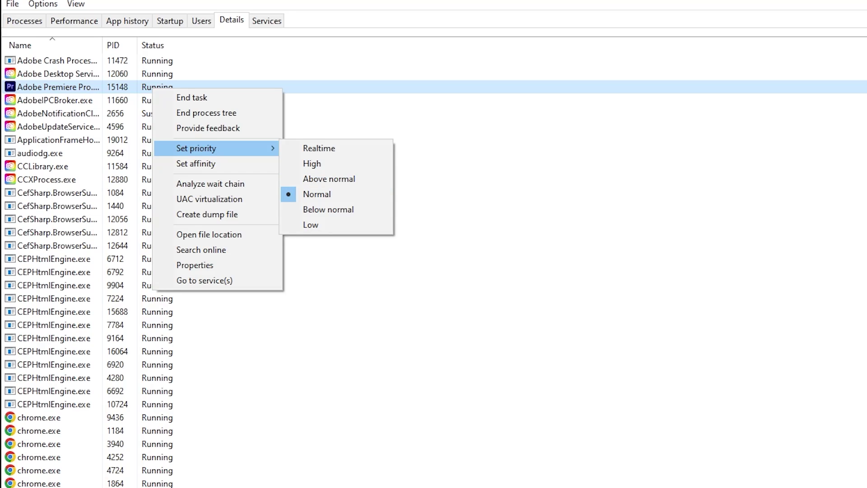
{"action": "left_click", "coordinate": [285, 60]}
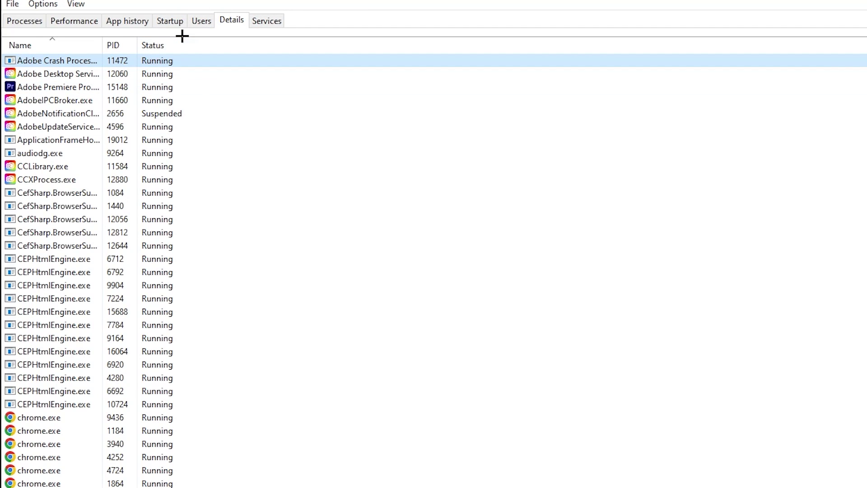
Step: Review the startup programs and the actions available for Adobe Updater Startup Utility, leave it unchanged and close Task Manager
{"action": "left_click", "coordinate": [170, 20]}
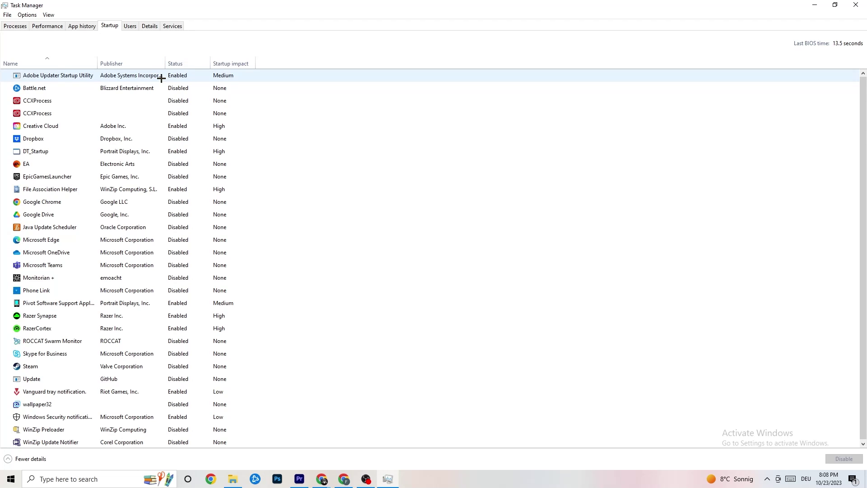
{"action": "left_click", "coordinate": [186, 78]}
{"action": "right_click", "coordinate": [186, 78]}
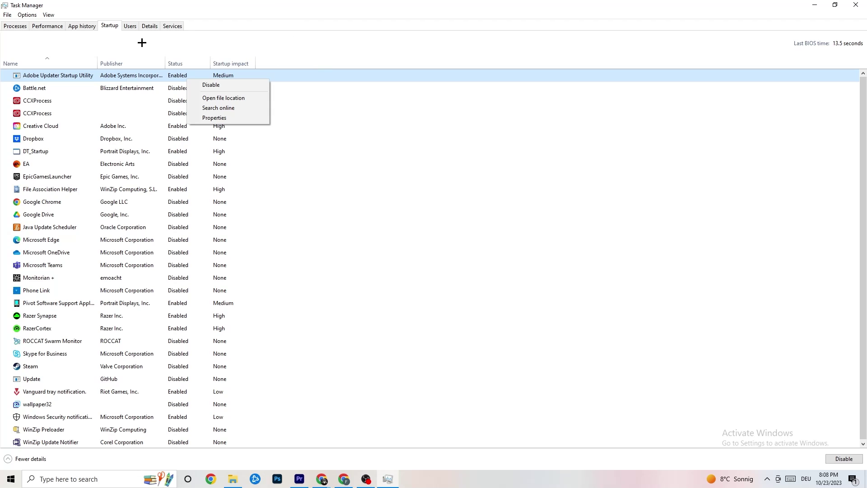
{"action": "left_click", "coordinate": [377, 29]}
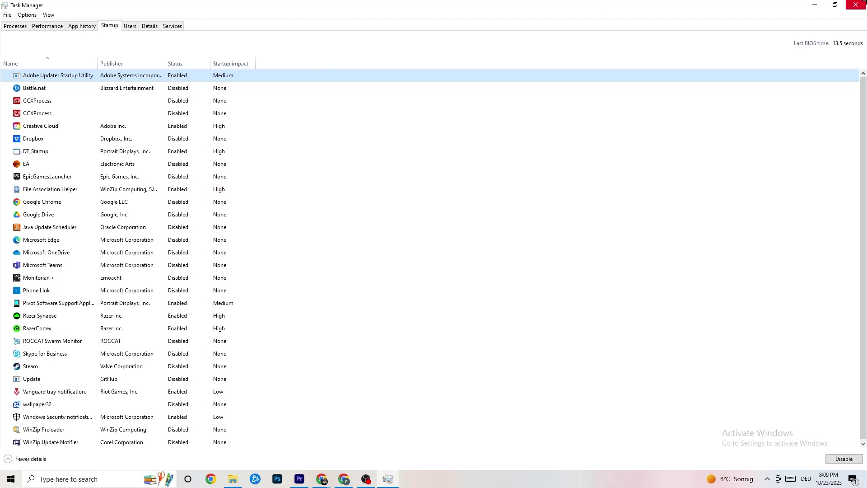
{"action": "left_click", "coordinate": [856, 4]}
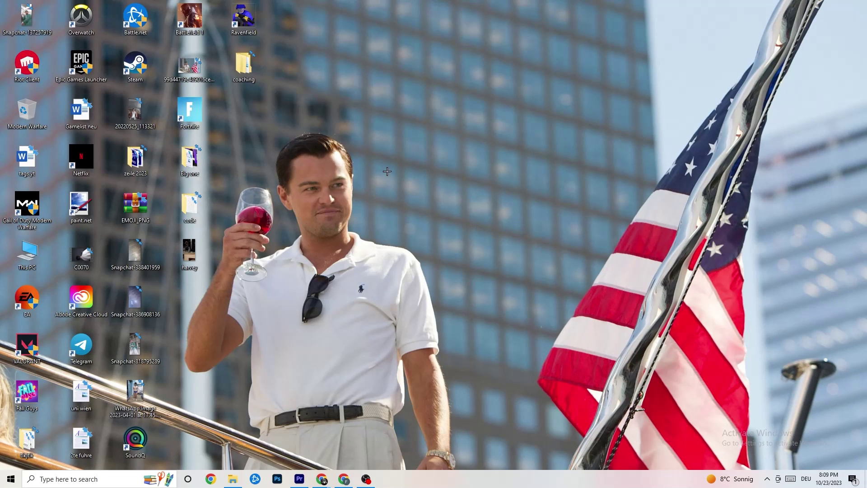
Step: Open Windows Settings and go to the System display settings
{"action": "left_click", "coordinate": [10, 479]}
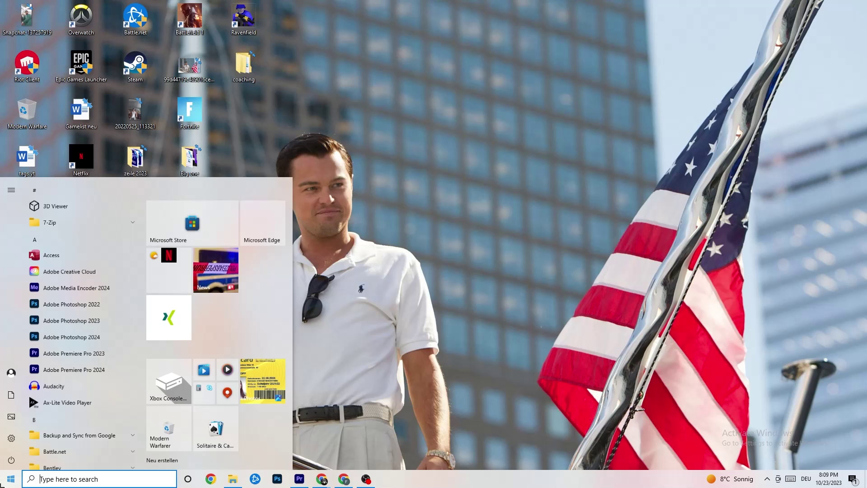
{"action": "left_click", "coordinate": [11, 438]}
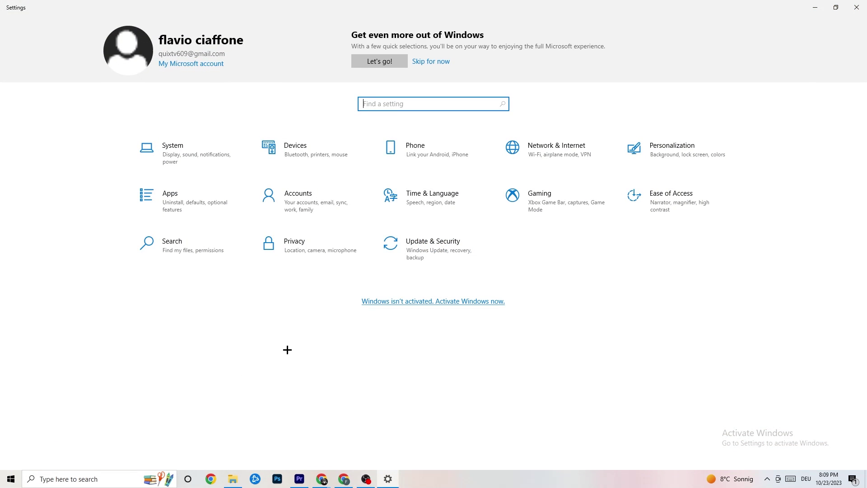
{"action": "left_click", "coordinate": [204, 155]}
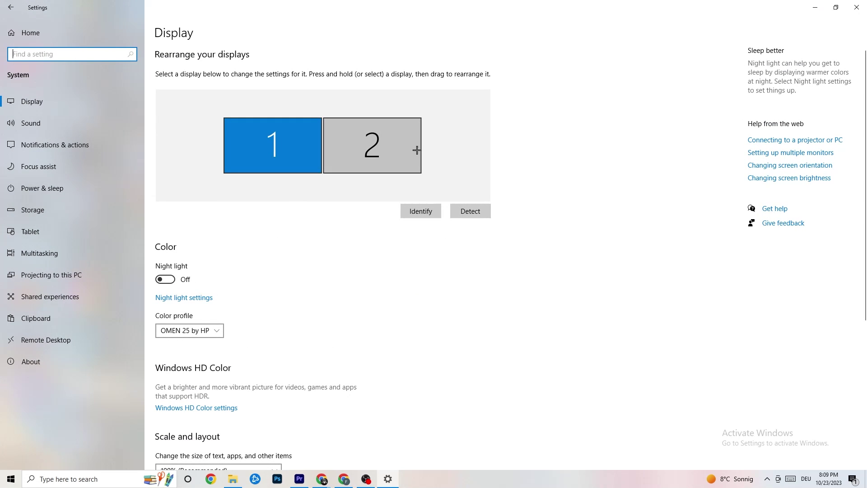
Step: Review the display's scale and layout settings, checking the text size and resolution choices while keeping 100% and 1920 × 1080
{"action": "scroll", "coordinate": [486, 170], "scroll_direction": "down", "scroll_amount": 2}
{"action": "scroll", "coordinate": [487, 177], "scroll_direction": "up", "scroll_amount": 2}
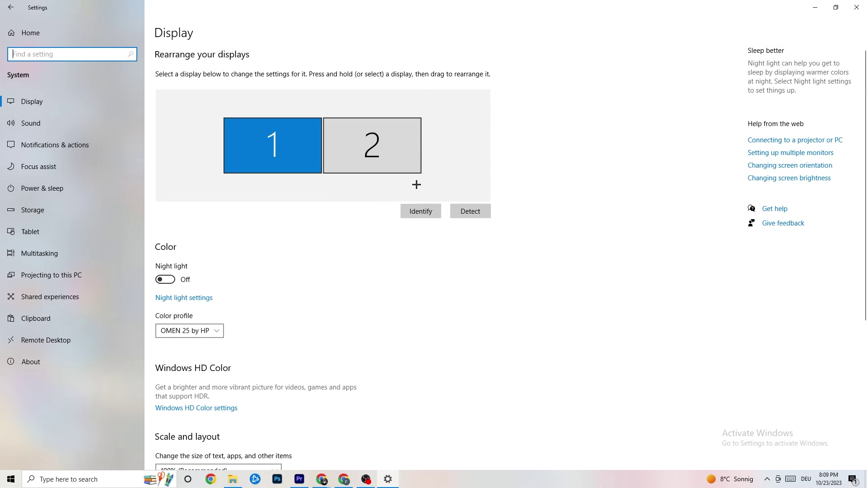
{"action": "scroll", "coordinate": [347, 195], "scroll_direction": "down", "scroll_amount": 4}
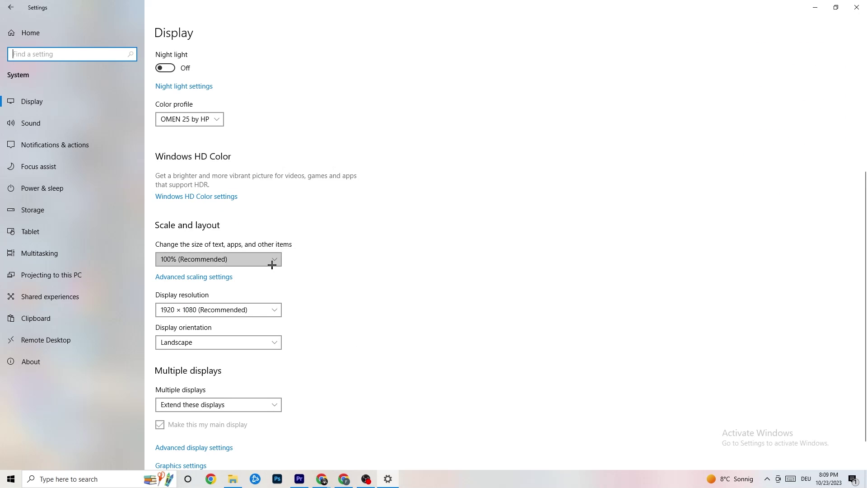
{"action": "left_click", "coordinate": [271, 261]}
{"action": "left_click", "coordinate": [223, 259]}
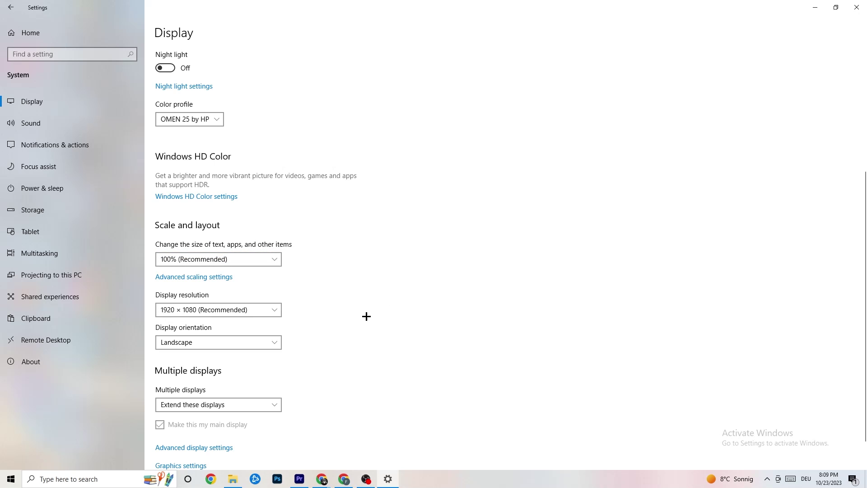
{"action": "left_click", "coordinate": [260, 314]}
{"action": "left_click", "coordinate": [381, 271]}
{"action": "scroll", "coordinate": [376, 249], "scroll_direction": "down", "scroll_amount": 2}
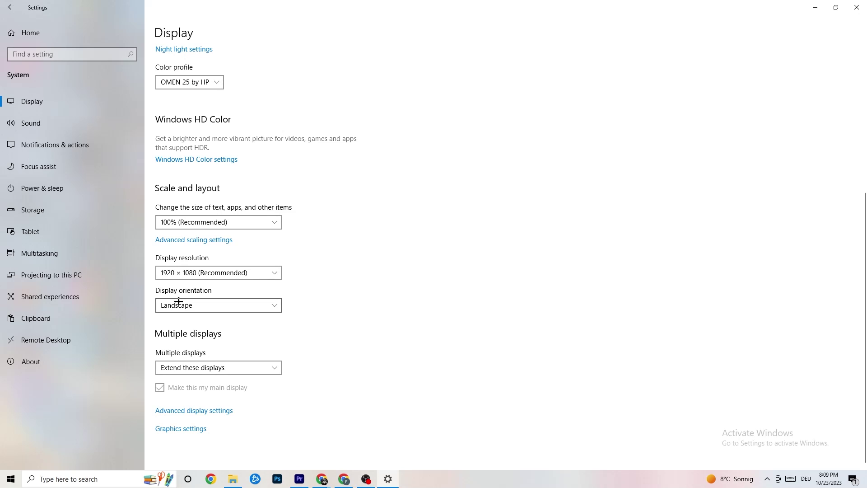
Step: Examine the available power plans in the additional power settings of Power & sleep, keep the current plan and close Power Options
{"action": "left_click", "coordinate": [86, 186]}
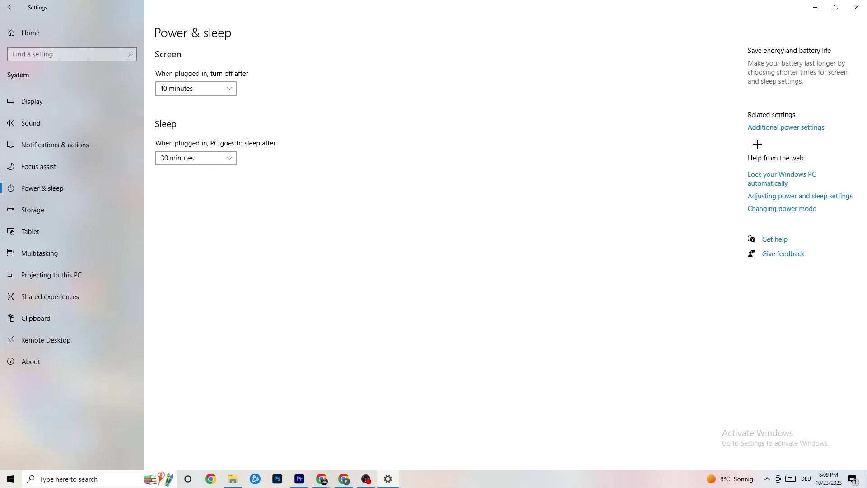
{"action": "left_click", "coordinate": [780, 129]}
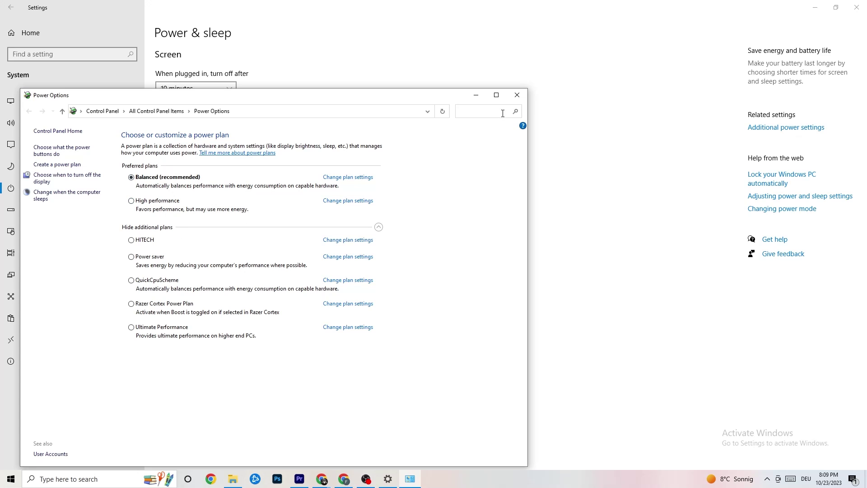
{"action": "left_click", "coordinate": [517, 98]}
{"action": "left_click", "coordinate": [517, 98]}
Step: Review the Storage Sense configuration, including how often it runs, keep Every week and return to the storage overview
{"action": "left_click", "coordinate": [55, 216]}
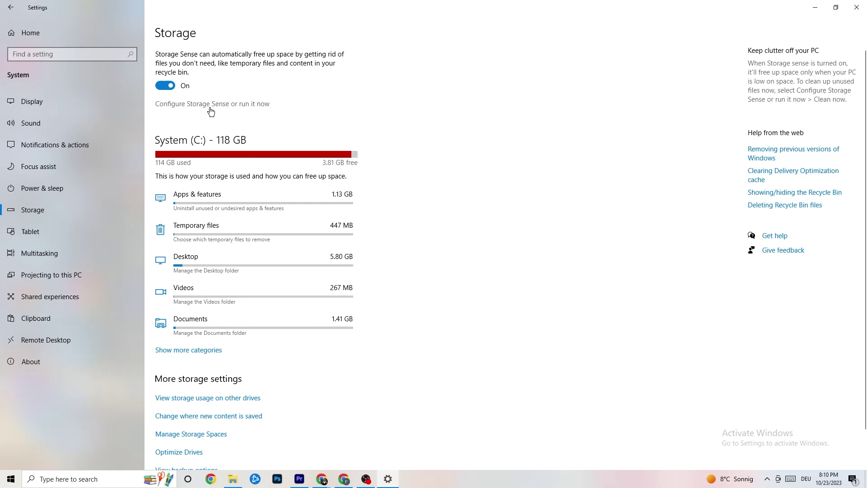
{"action": "left_click", "coordinate": [240, 105]}
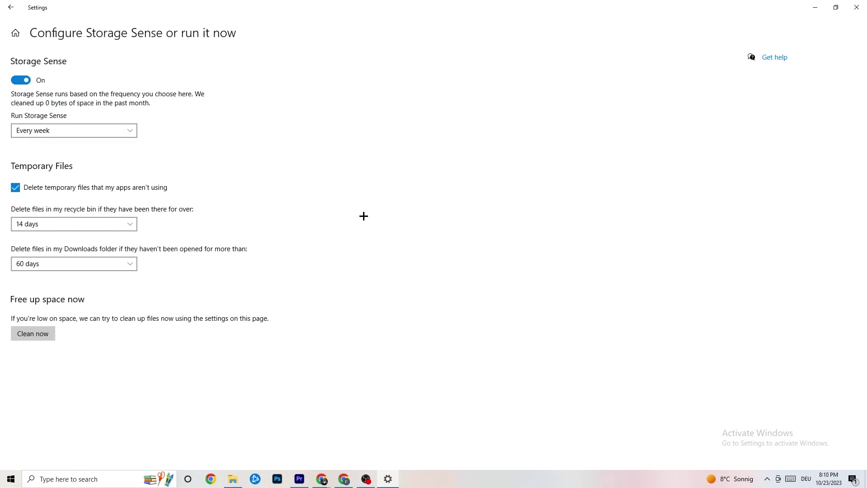
{"action": "left_click", "coordinate": [109, 130]}
{"action": "left_click", "coordinate": [263, 129]}
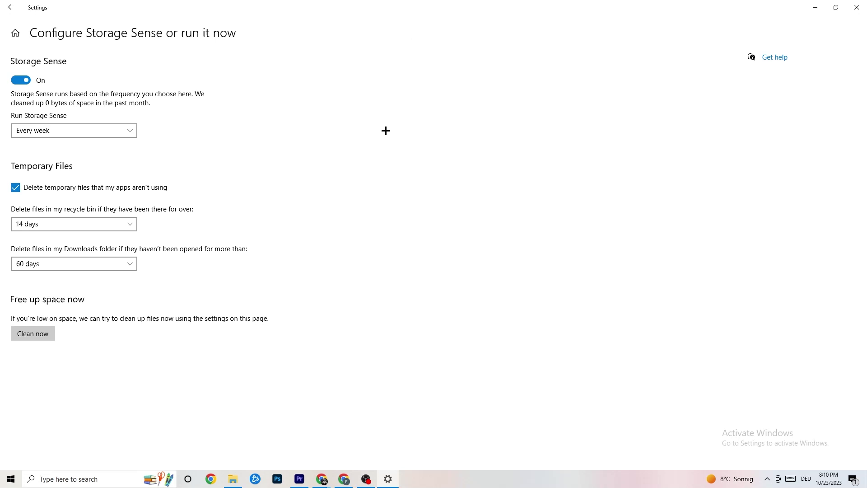
{"action": "left_click", "coordinate": [13, 10]}
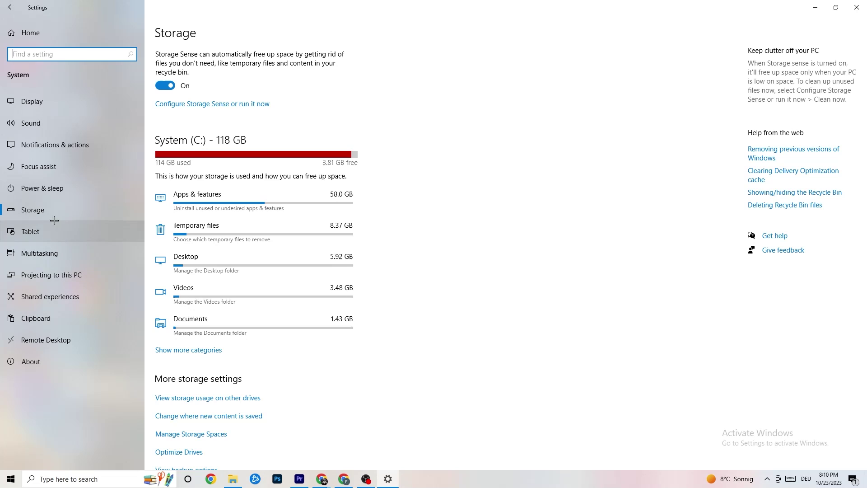
Step: Review the Gaming settings for Xbox Game Bar, Captures and Game Mode, including background recording and audio recording
{"action": "left_click", "coordinate": [10, 7]}
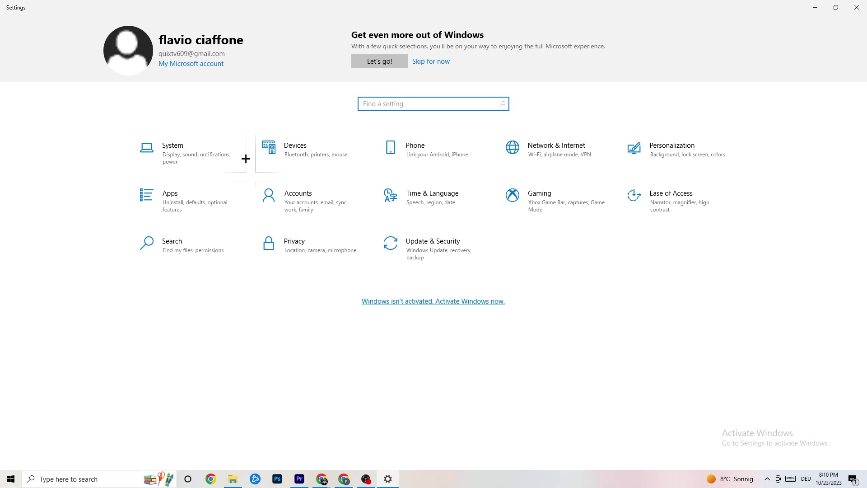
{"action": "left_click", "coordinate": [565, 212]}
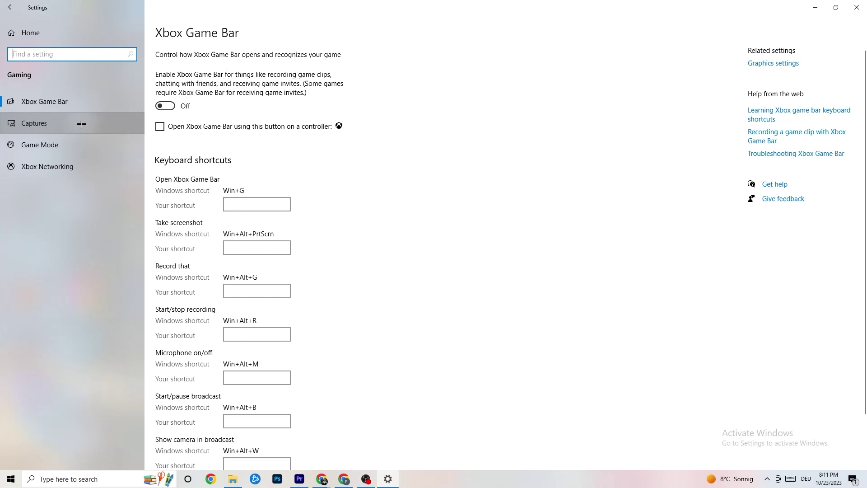
{"action": "left_click", "coordinate": [68, 123]}
{"action": "scroll", "coordinate": [300, 194], "scroll_direction": "down", "scroll_amount": 2}
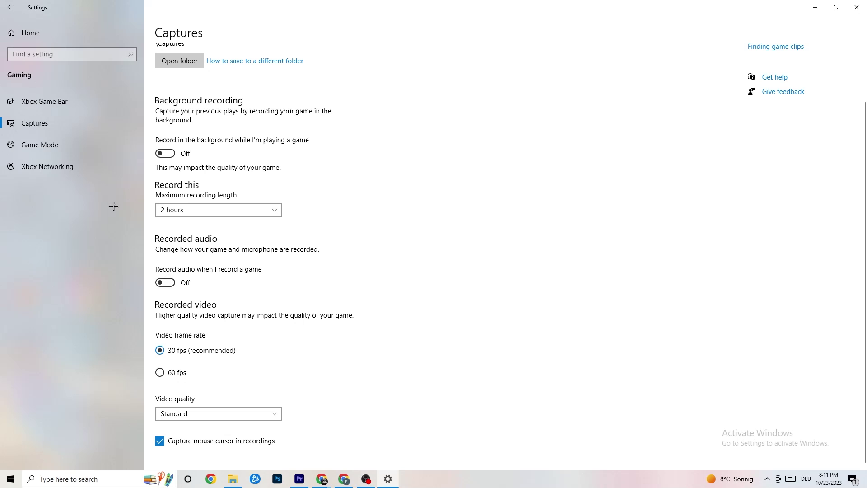
{"action": "left_click", "coordinate": [57, 142]}
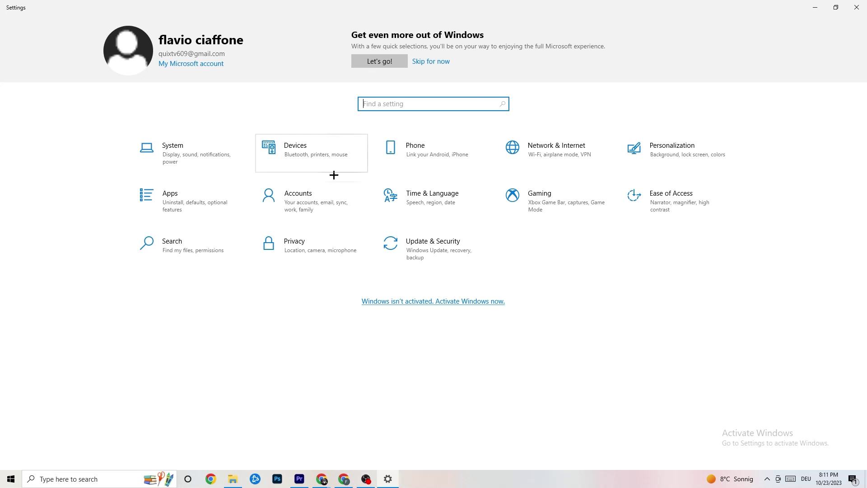
Step: Check the Windows Update status and the Troubleshoot page under Update & Security, and close Settings
{"action": "left_click", "coordinate": [440, 244]}
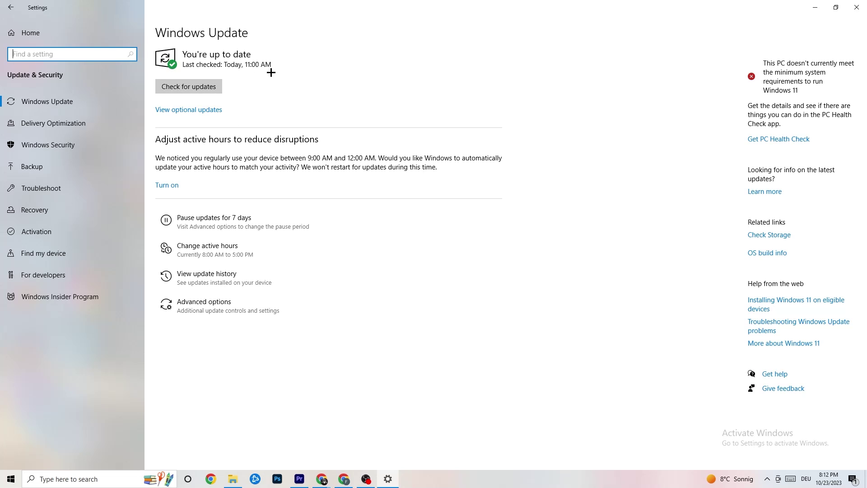
{"action": "left_click", "coordinate": [68, 100]}
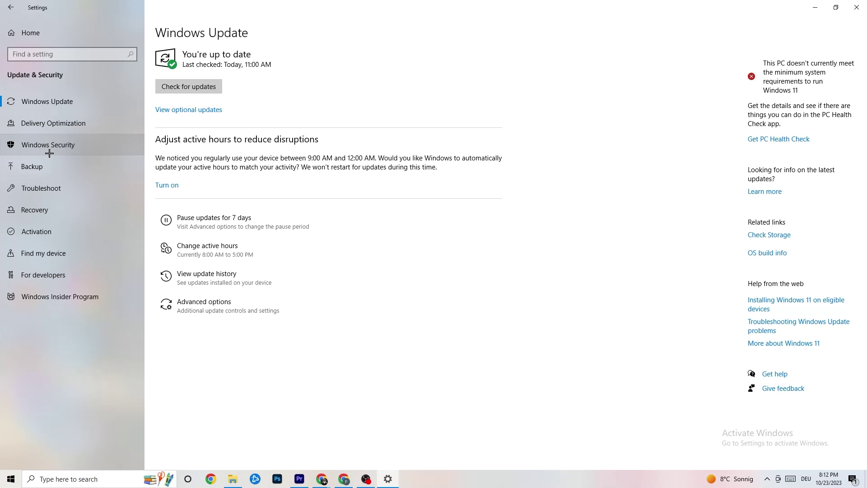
{"action": "left_click", "coordinate": [49, 182]}
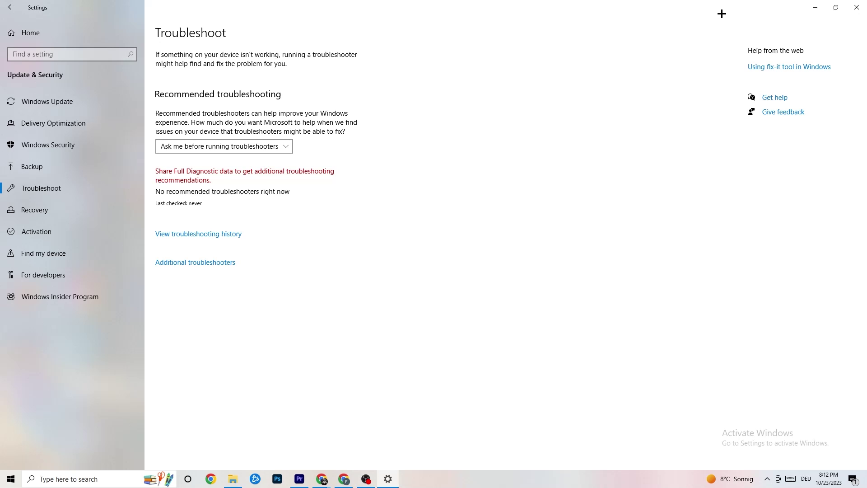
{"action": "left_click", "coordinate": [858, 5]}
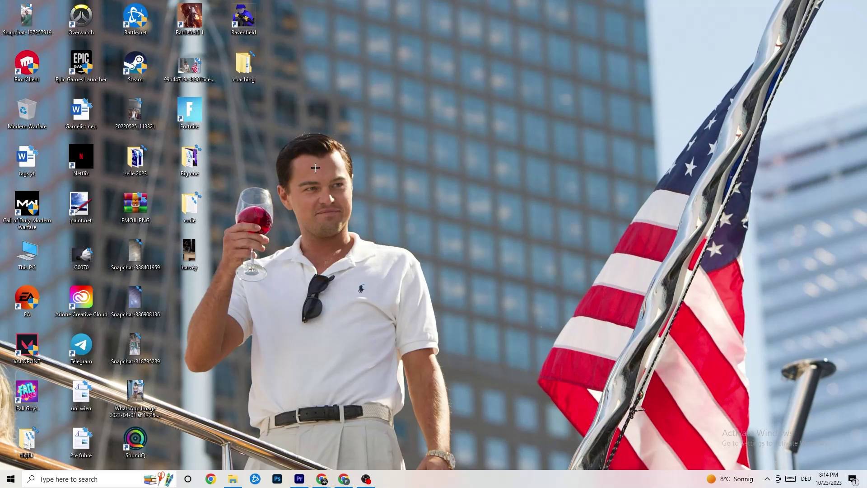
Step: Open NVIDIA Control Panel from the desktop and examine the image rendering options in Adjust Image Settings with Preview
{"action": "right_click", "coordinate": [388, 117]}
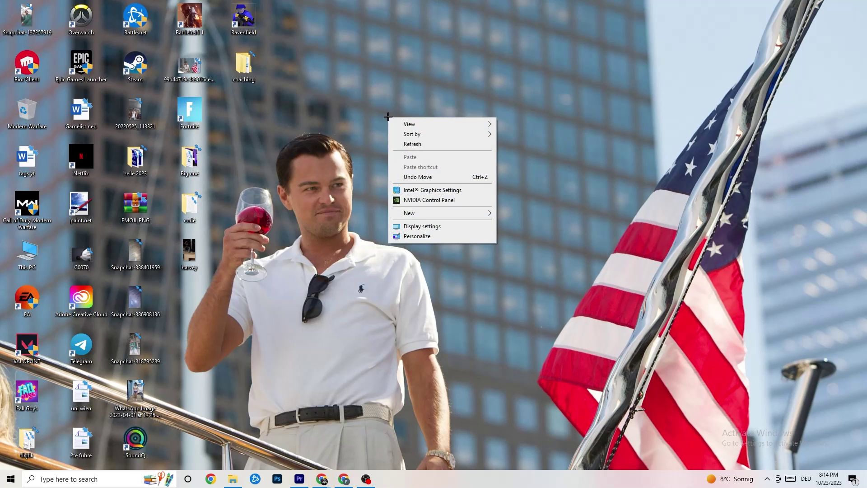
{"action": "left_click", "coordinate": [419, 201]}
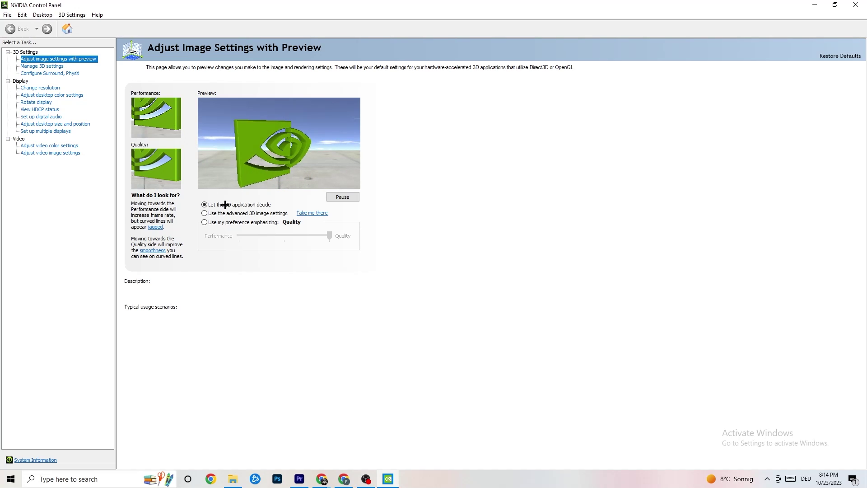
{"action": "mouse_move", "coordinate": [239, 211]}
{"action": "mouse_move", "coordinate": [284, 235]}
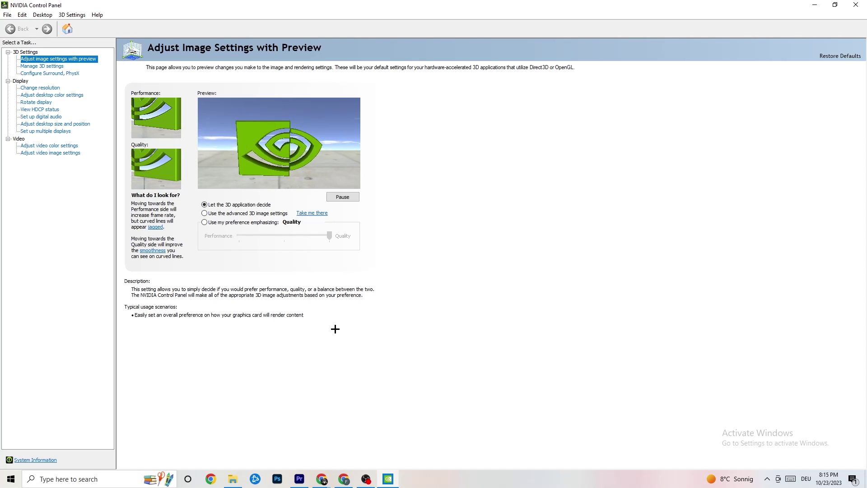
Step: Examine the display's resolution and refresh rate settings in NVIDIA Control Panel, leave them unchanged and close it
{"action": "left_click", "coordinate": [37, 89]}
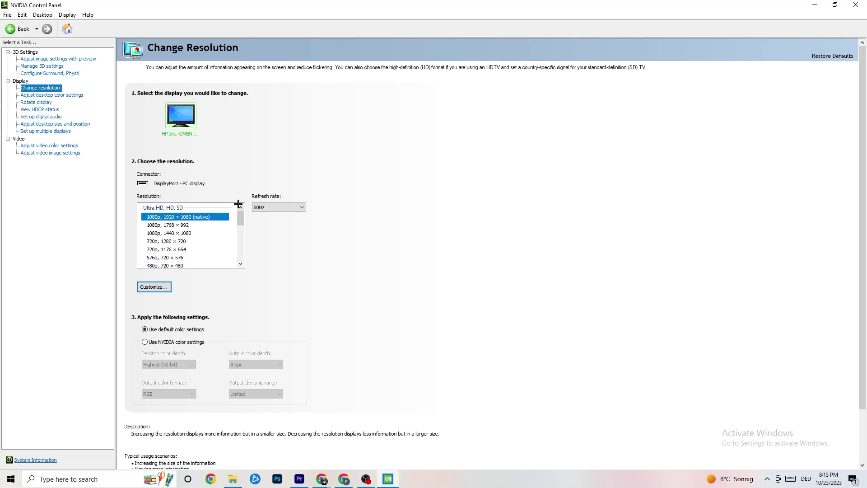
{"action": "left_click_drag", "start_coordinate": [240, 221], "coordinate": [240, 216]}
{"action": "key", "text": "alt+F4"}
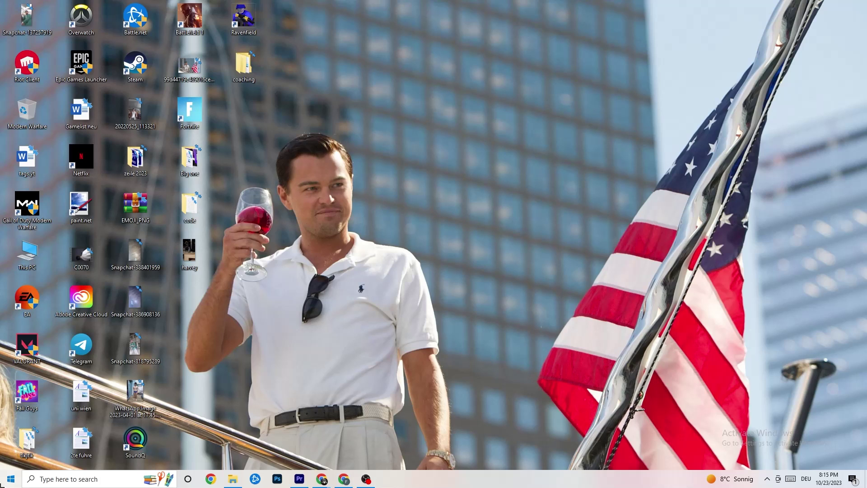
Step: Look at the computer's power options and dismiss them without choosing one
{"action": "left_click", "coordinate": [11, 479]}
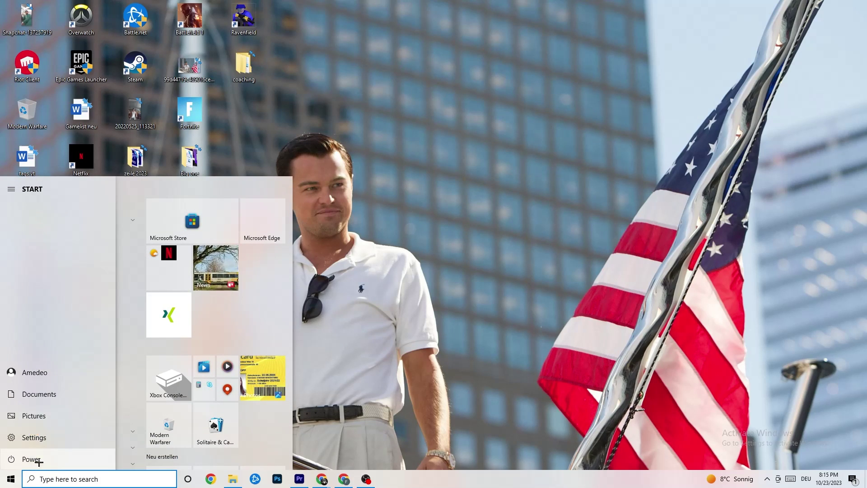
{"action": "left_click", "coordinate": [27, 459]}
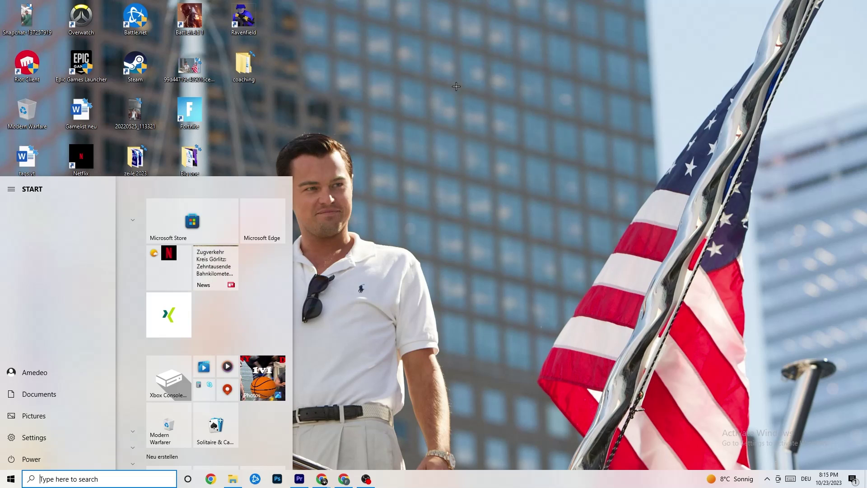
{"action": "left_click", "coordinate": [427, 180]}
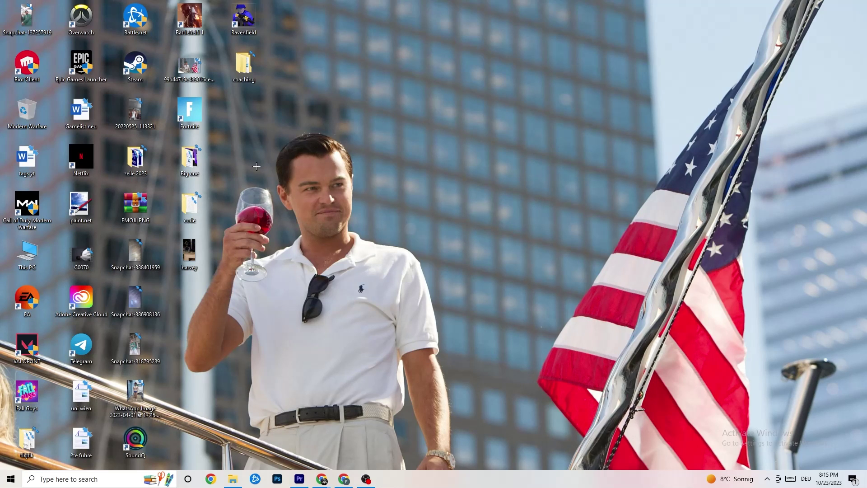